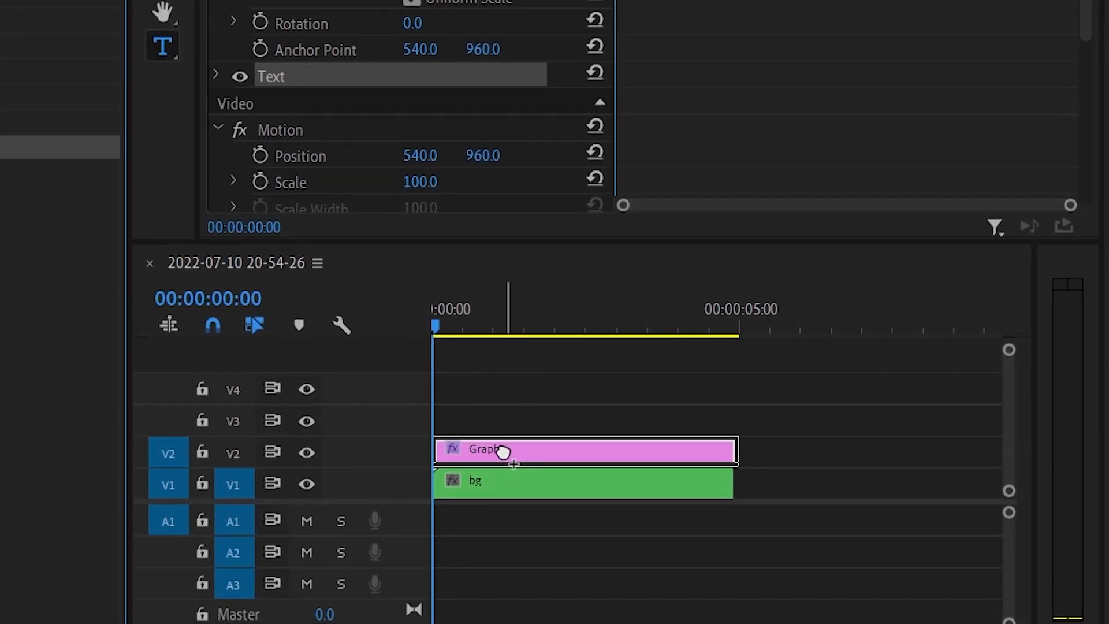
Apply the Text blank preset to the graphic clip on V2 and change the HELLO text's stroke color to blue.
drag(503, 450, 502, 451)
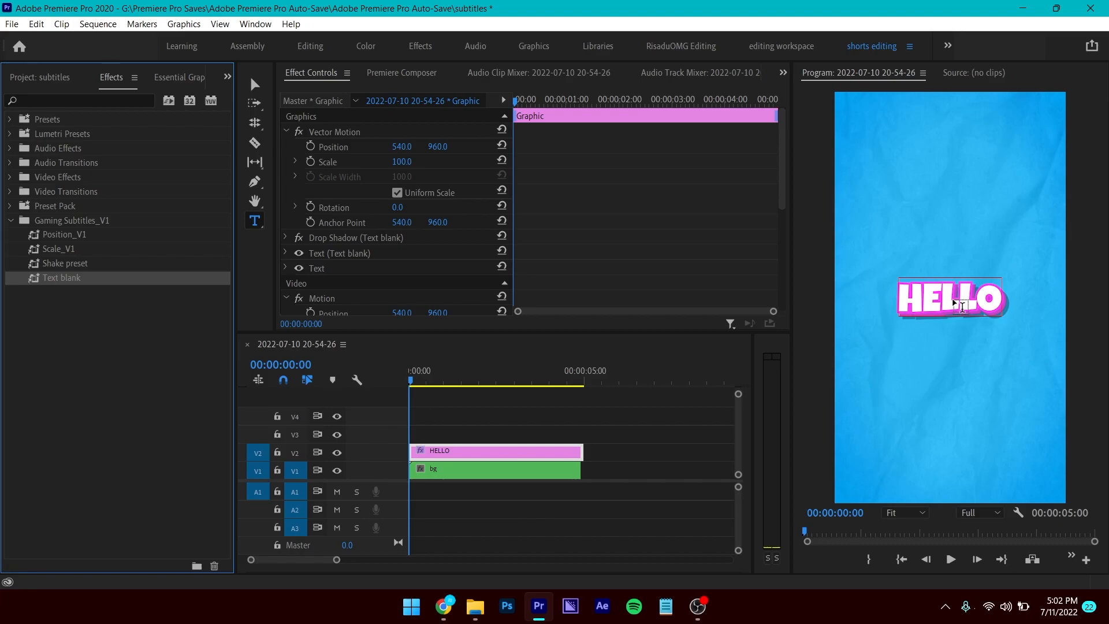
double_click(953, 302)
click(179, 76)
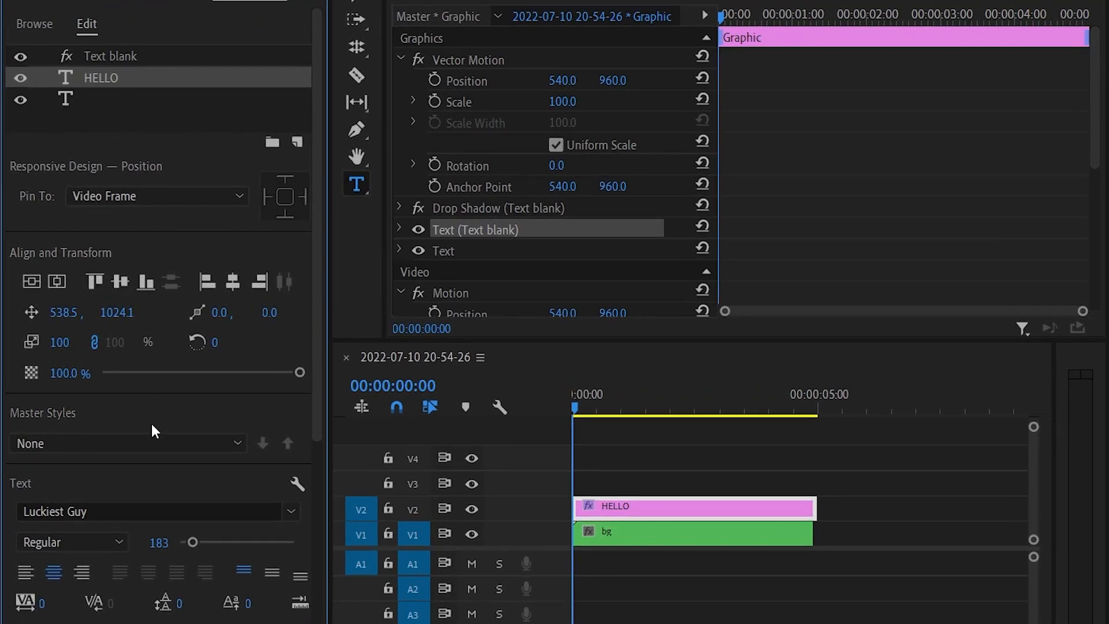
scroll(149, 423, down, 2)
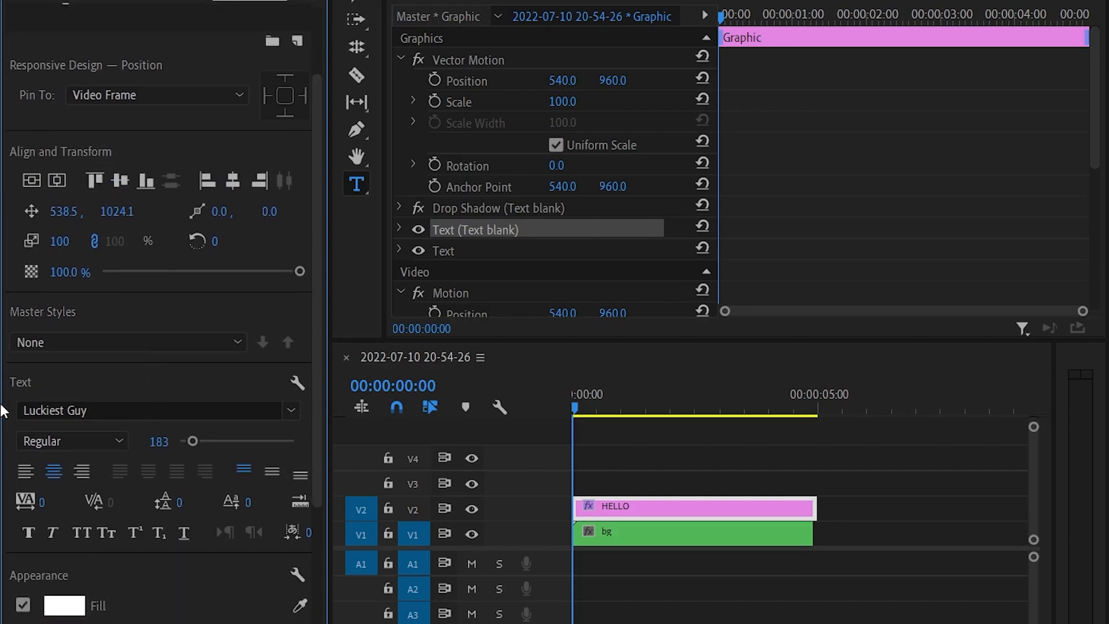
scroll(146, 366, down, 2)
click(65, 553)
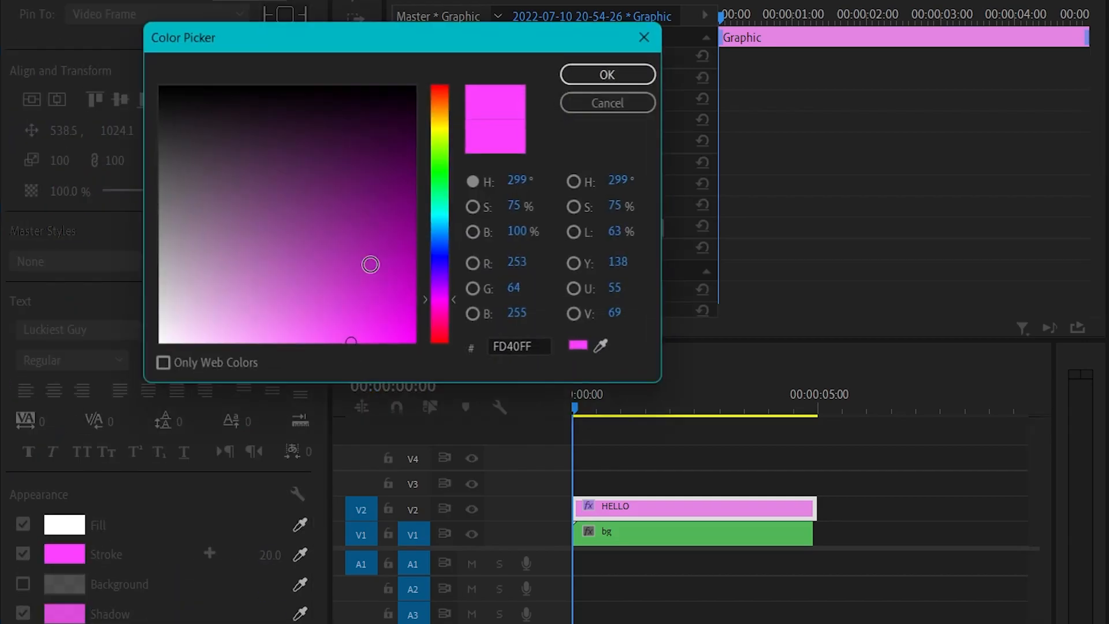
drag(432, 230, 441, 238)
click(601, 72)
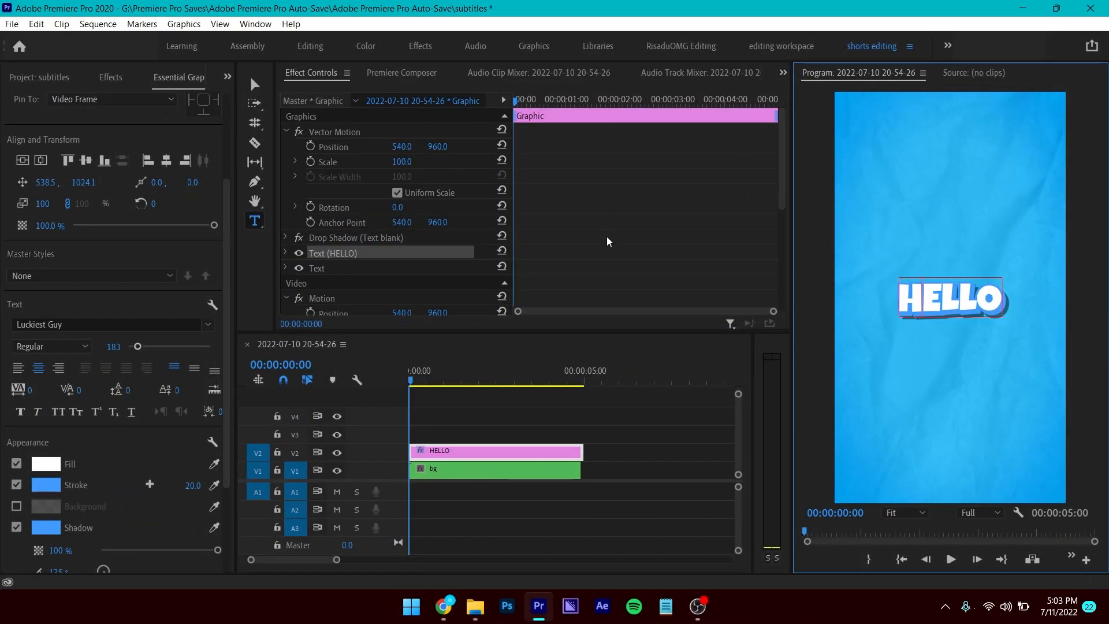
Apply the Scale_V1 preset to the HELLO clip on V2 and play back its animation from the start.
click(258, 93)
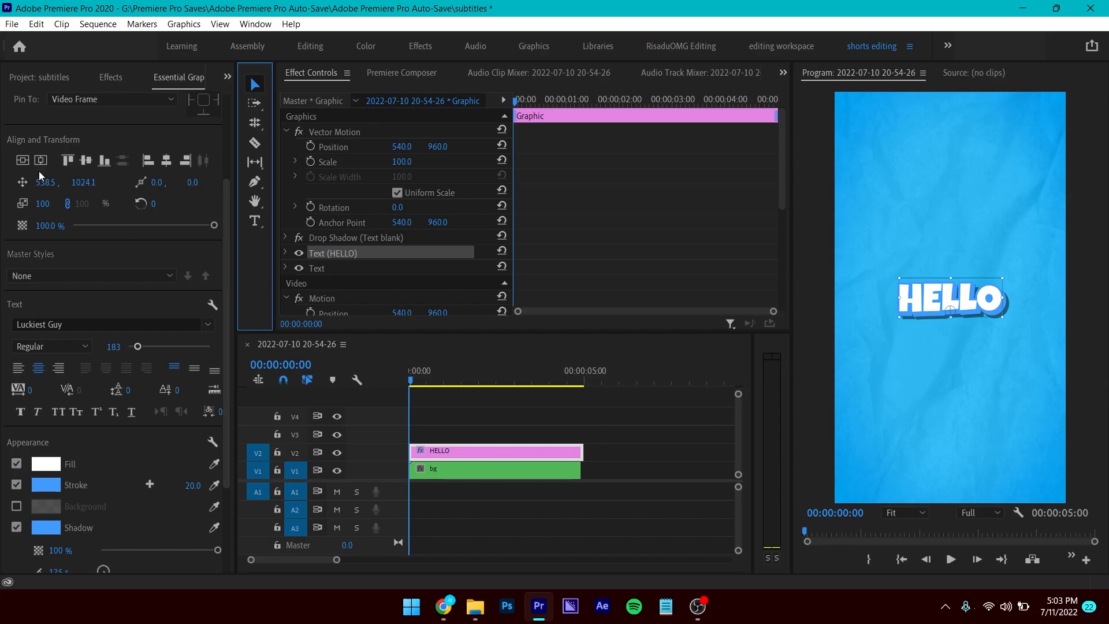
click(109, 78)
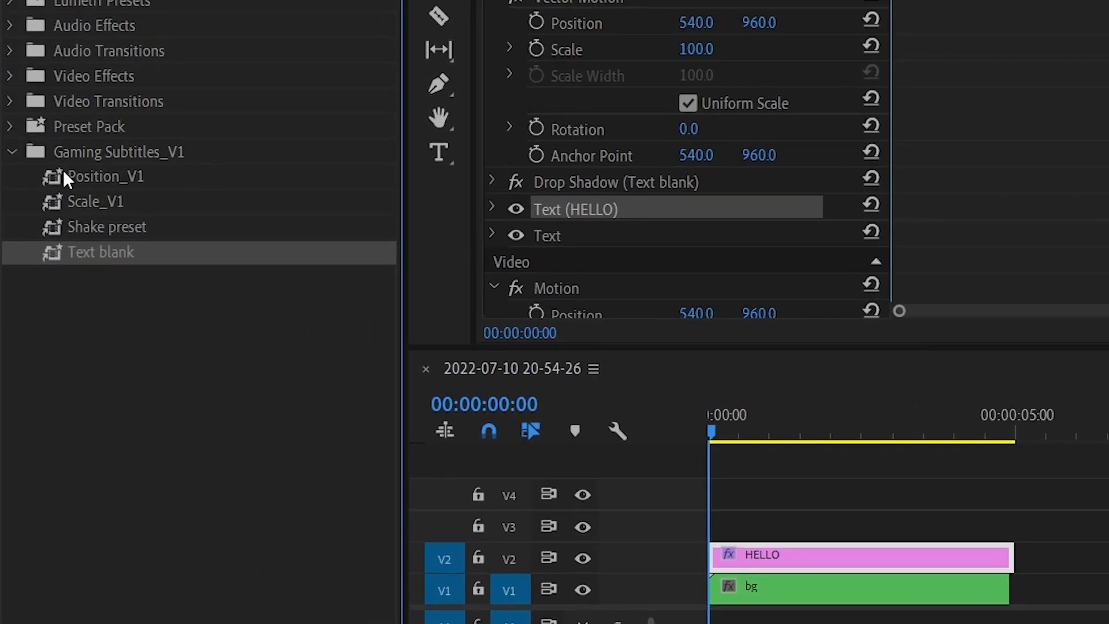
drag(85, 201, 731, 554)
drag(469, 448, 469, 448)
mouse_move(458, 344)
mouse_down()
mouse_move(502, 319)
mouse_move(336, 323)
mouse_move(463, 337)
mouse_up()
key(space)
drag(422, 381, 409, 378)
key(space)
key(space)
Duplicate the HELLO clip along V2 into three consecutive subtitle clips and save the project.
drag(337, 563, 298, 563)
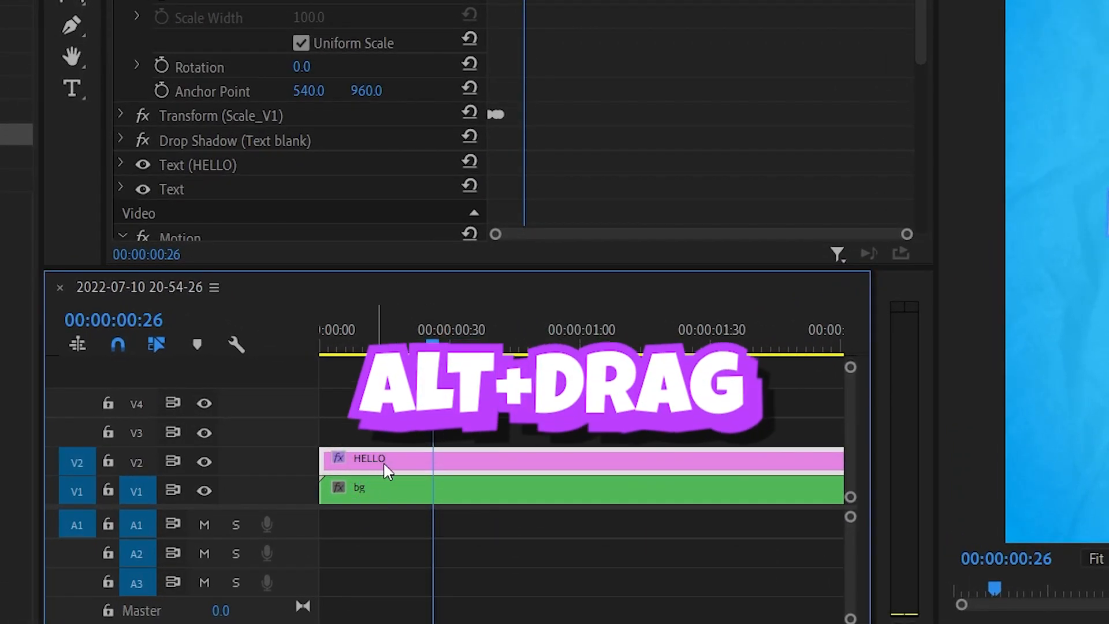
drag(386, 469, 443, 462)
scroll(413, 470, down, 1)
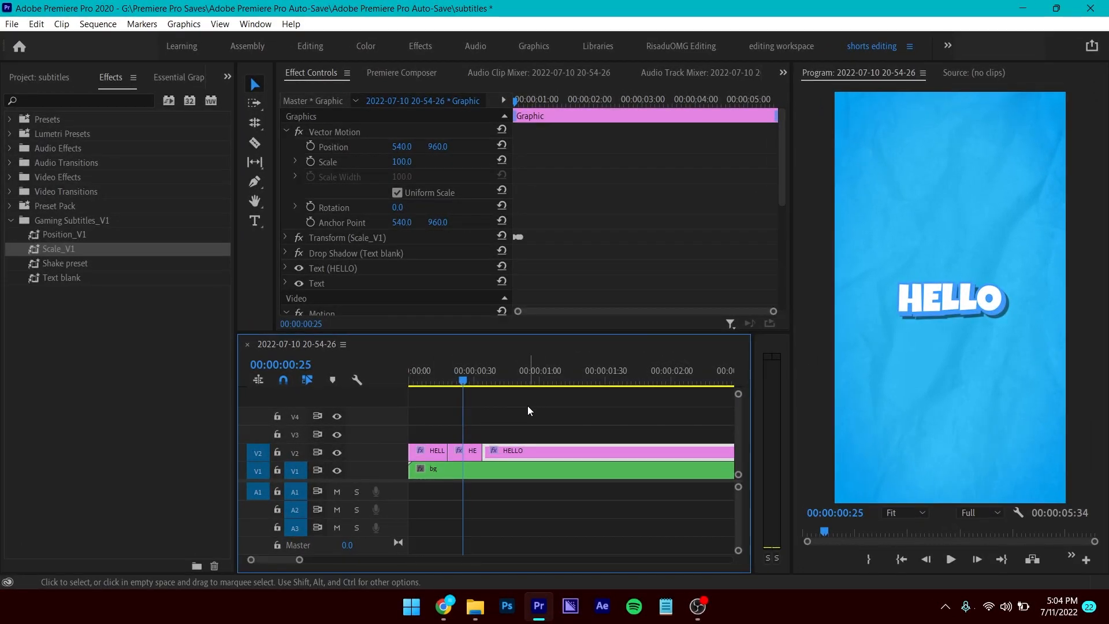
key(ctrl+s)
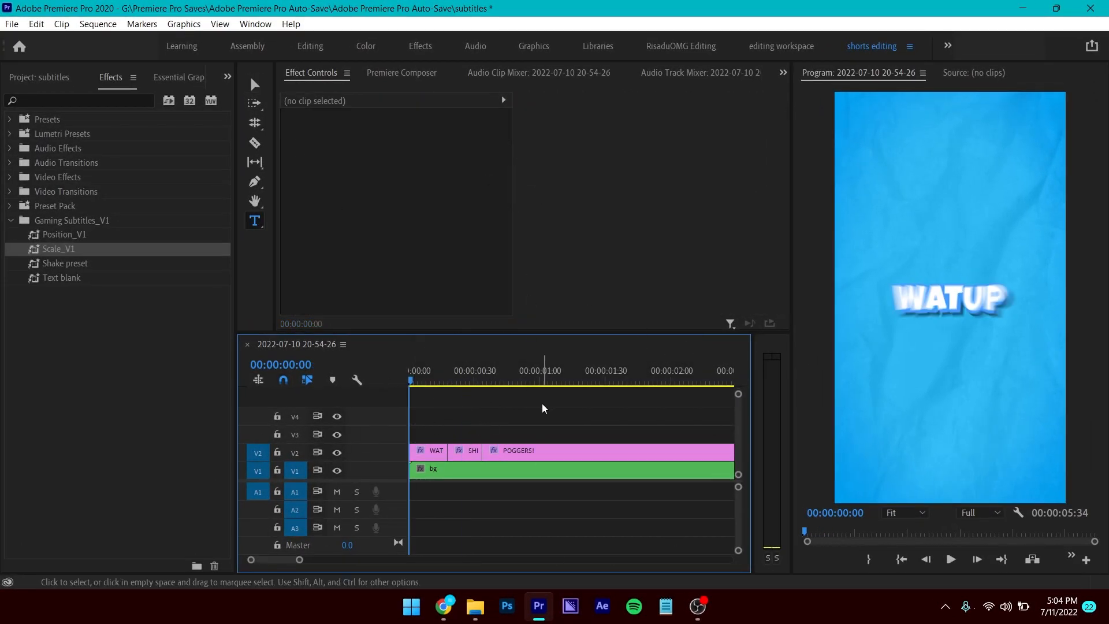
key(space)
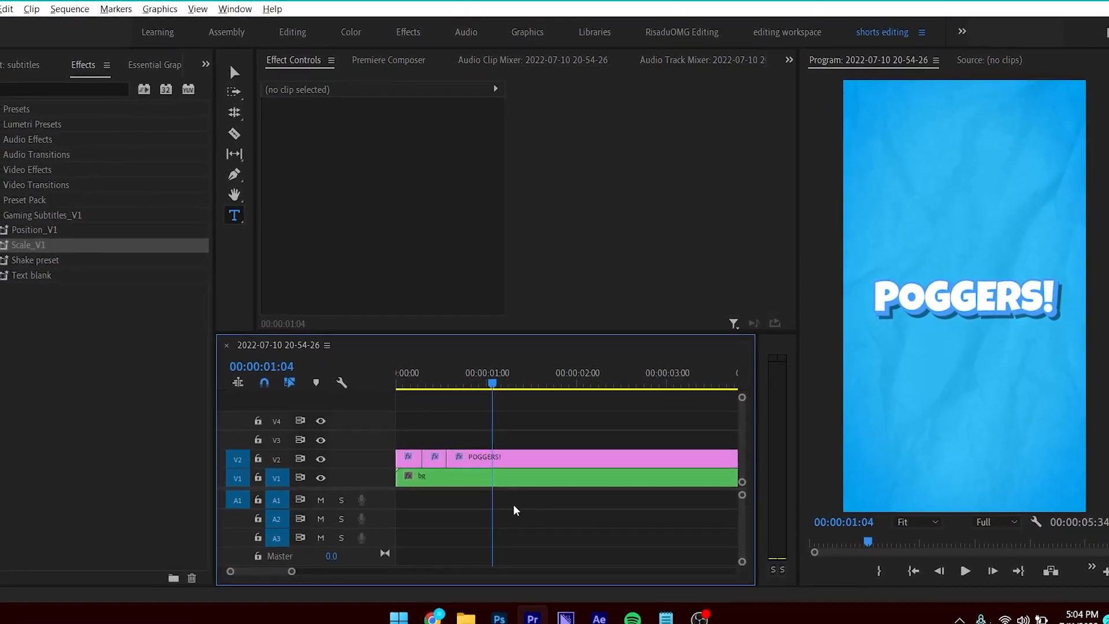
Try lowering only the first subtitle clip, WATUP, to vertical position 1721, then reset its position.
drag(440, 382, 418, 383)
drag(420, 456, 416, 457)
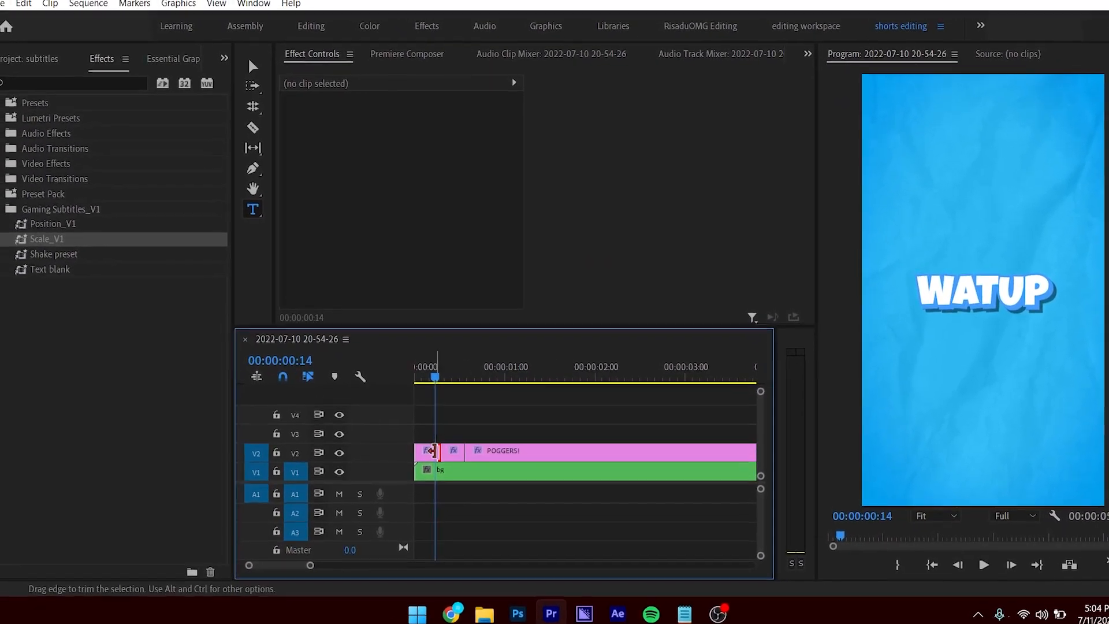
click(430, 450)
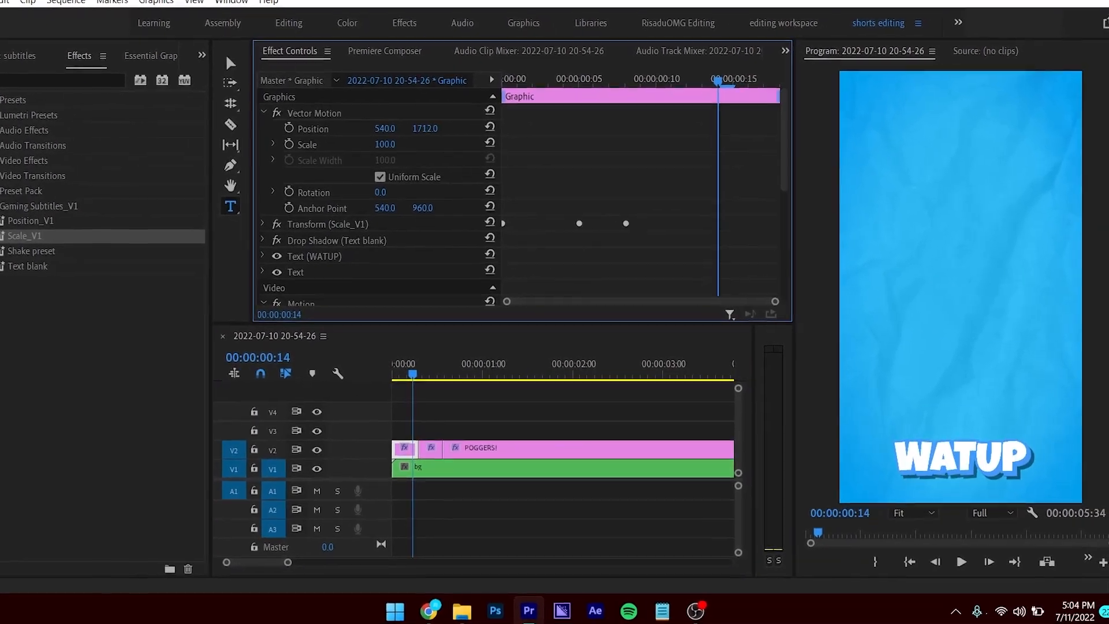
click(408, 378)
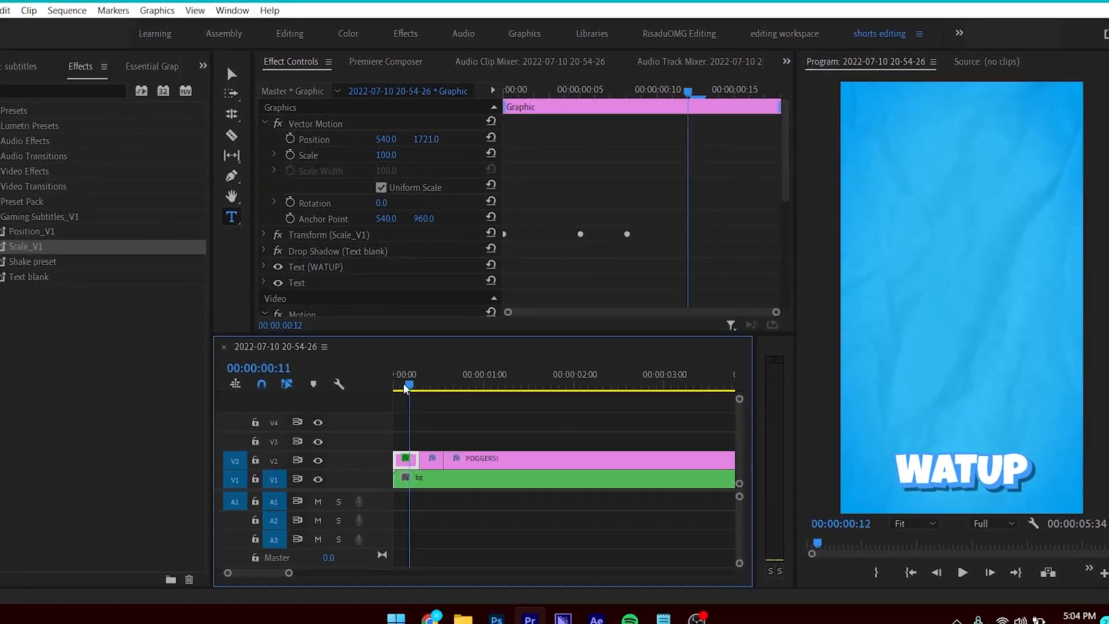
drag(407, 385, 393, 385)
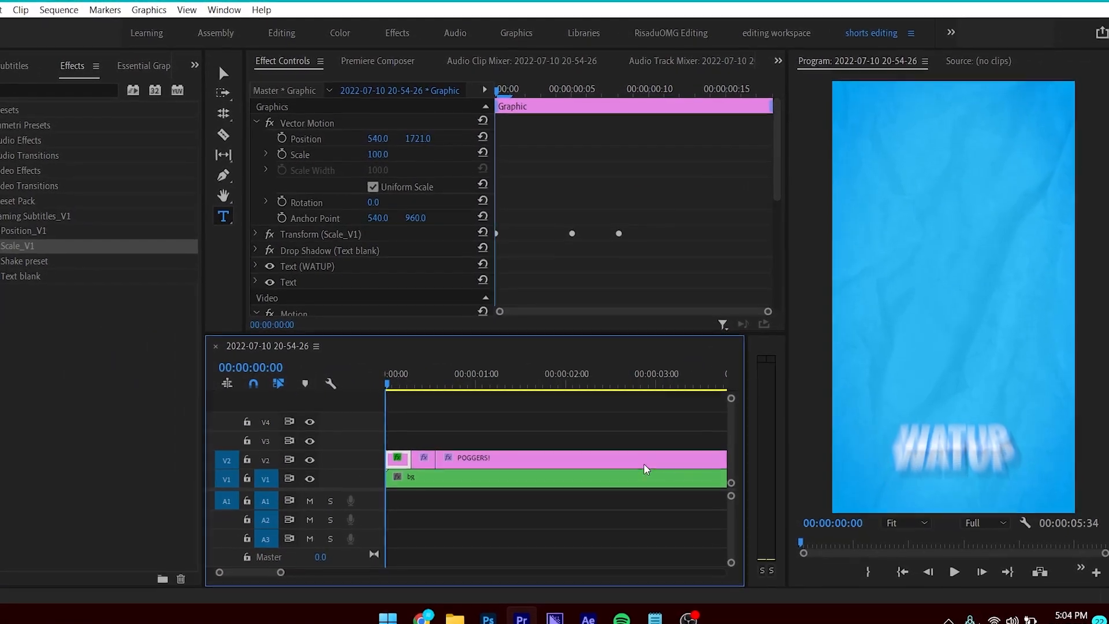
click(493, 136)
Preview the three subtitle clips on V2 and combine them into a single nested sequence.
drag(436, 362, 470, 363)
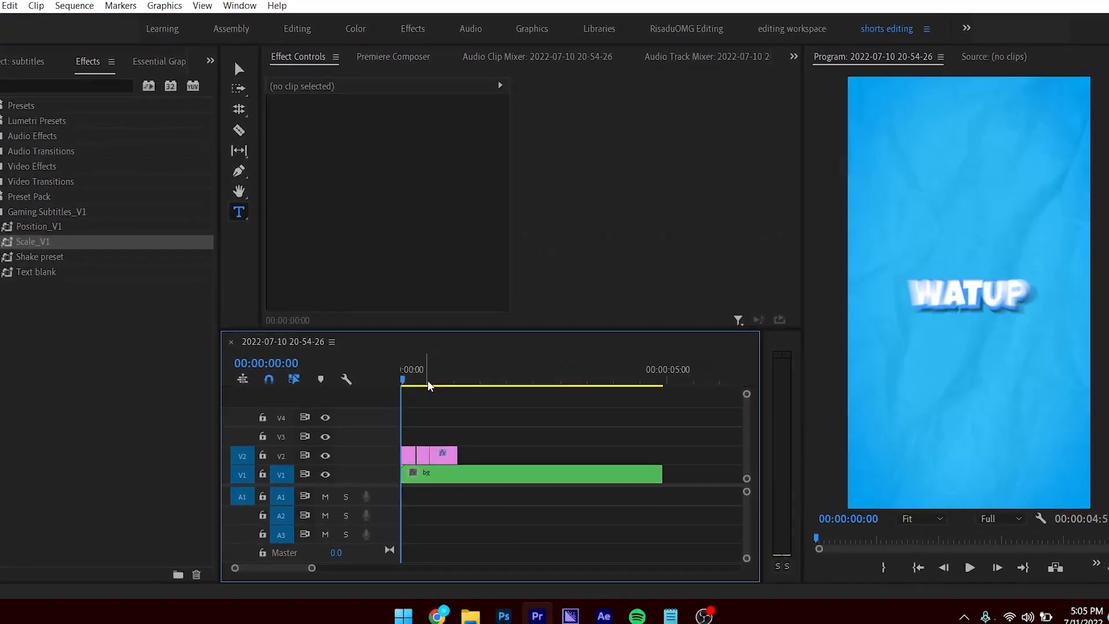
key(space)
key(space)
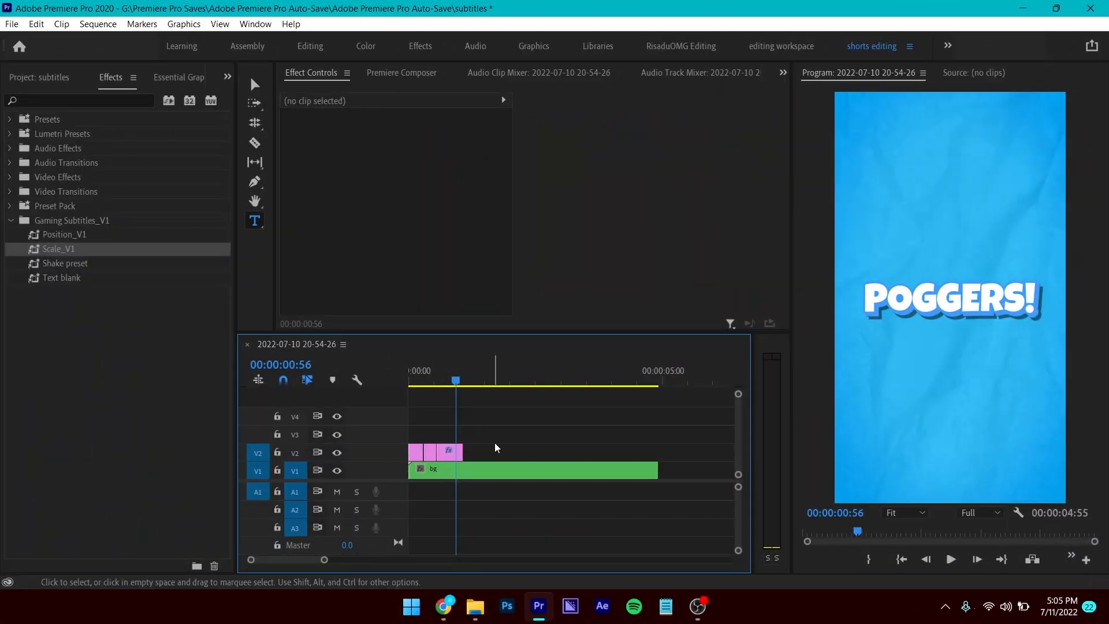
drag(503, 445, 417, 446)
right_click(451, 452)
click(493, 338)
click(518, 322)
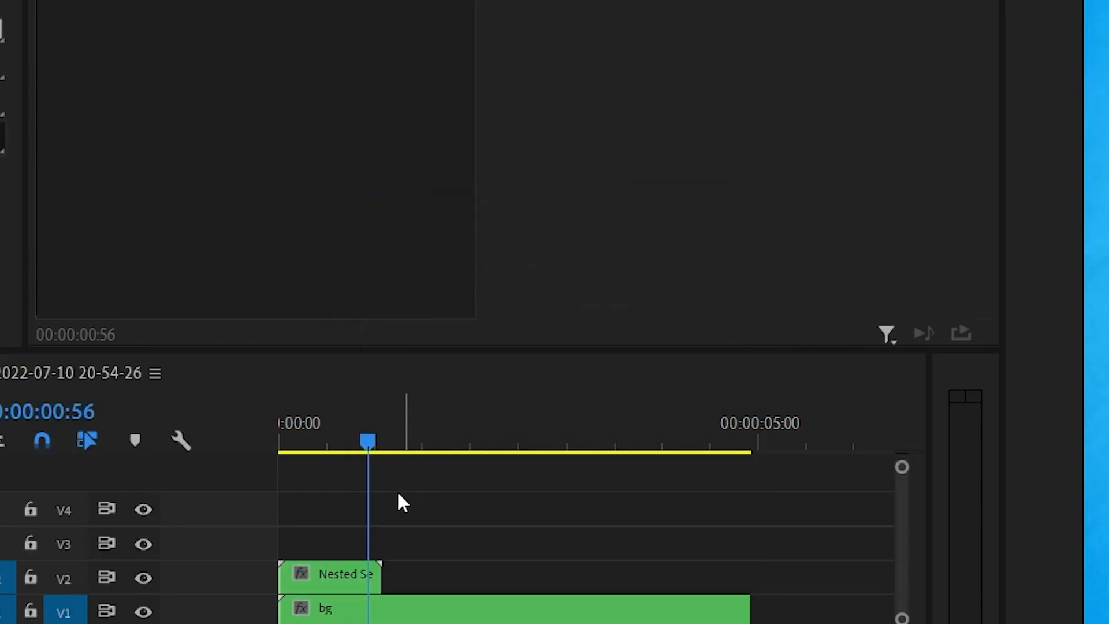
Set the nested subtitle sequence's vertical position to 1675 and scrub through its words.
click(325, 578)
drag(441, 147, 623, 148)
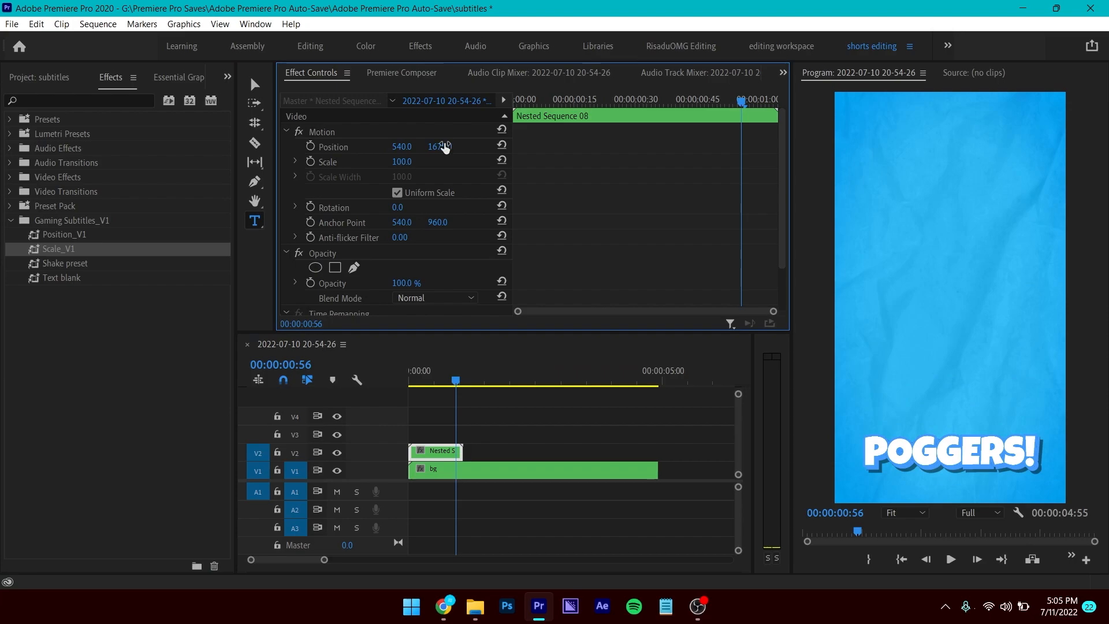
drag(442, 373, 373, 390)
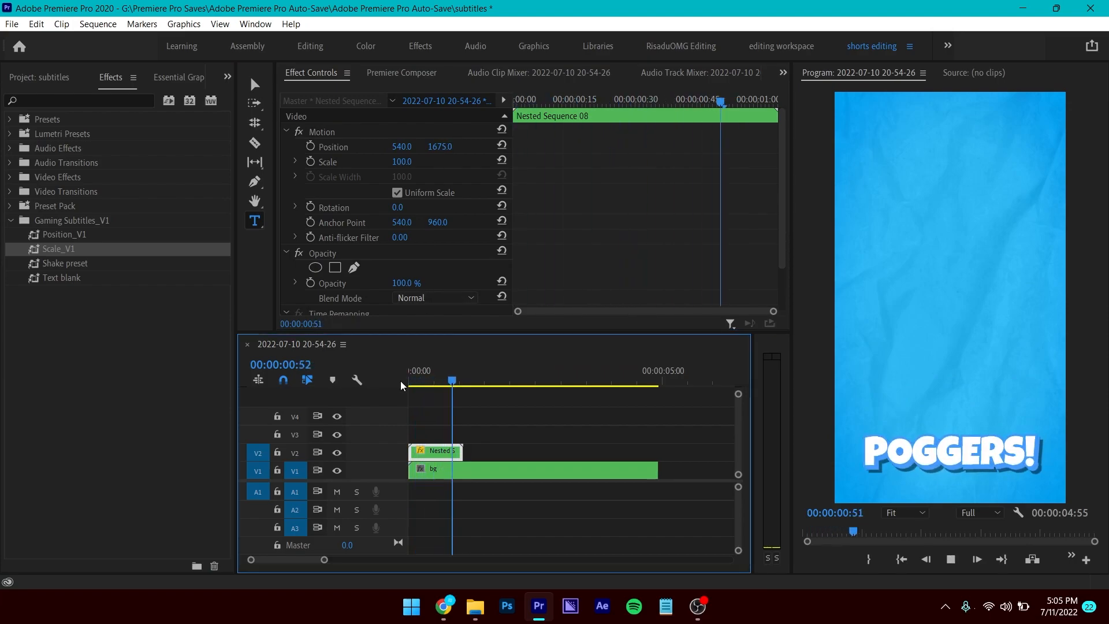
drag(420, 381, 437, 382)
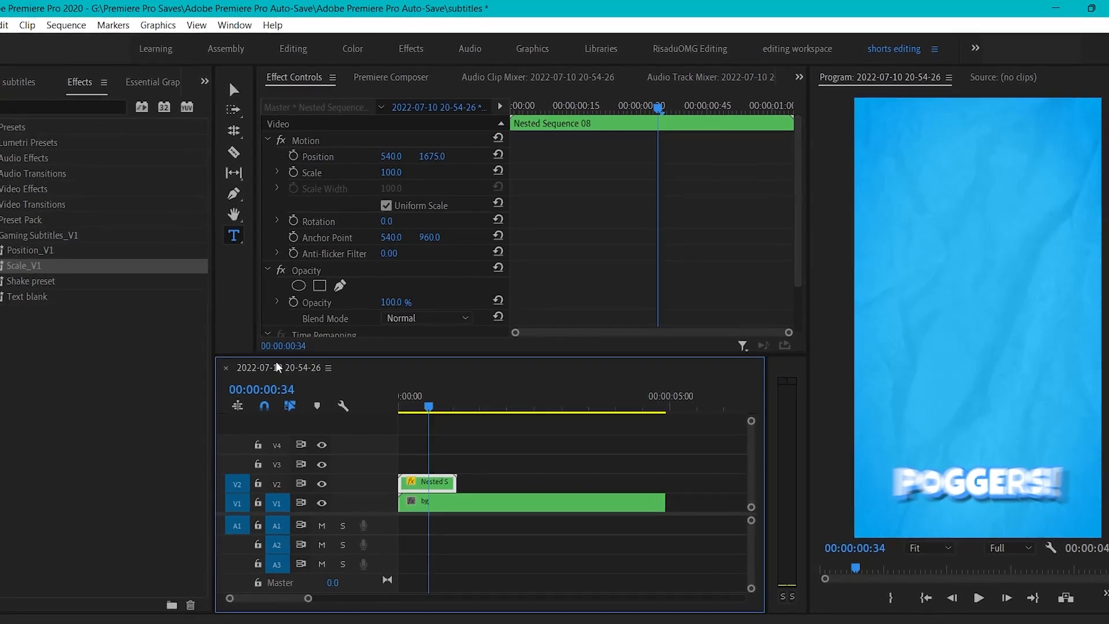
drag(444, 409, 430, 409)
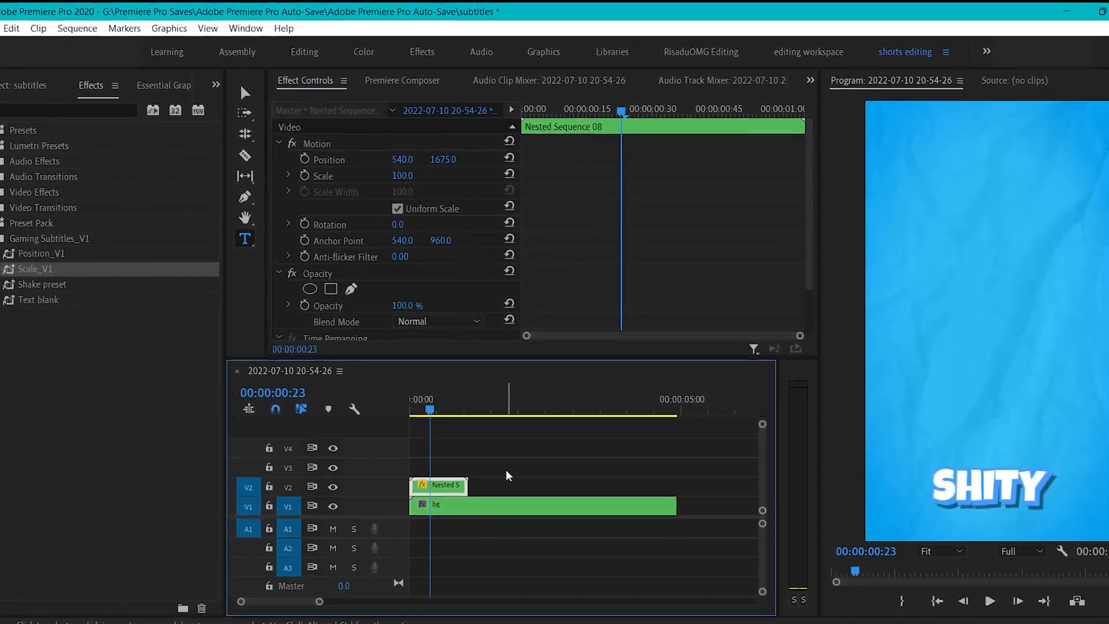
drag(421, 404, 456, 403)
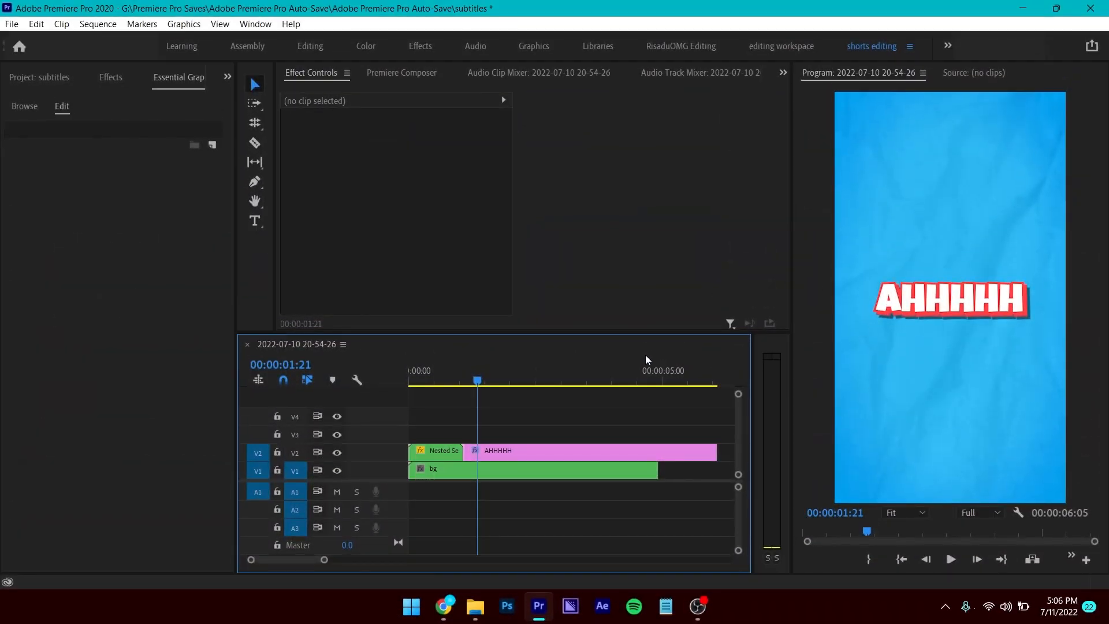
Apply the Shake preset to the AHHHHH clip on V2 and play back the shaking text.
click(518, 457)
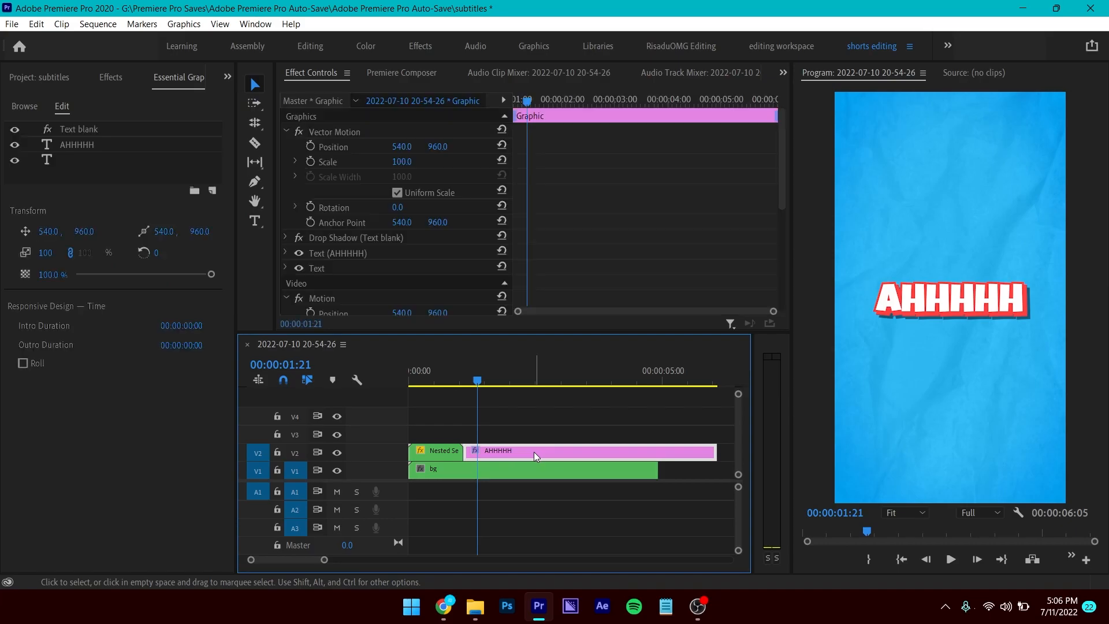
click(111, 77)
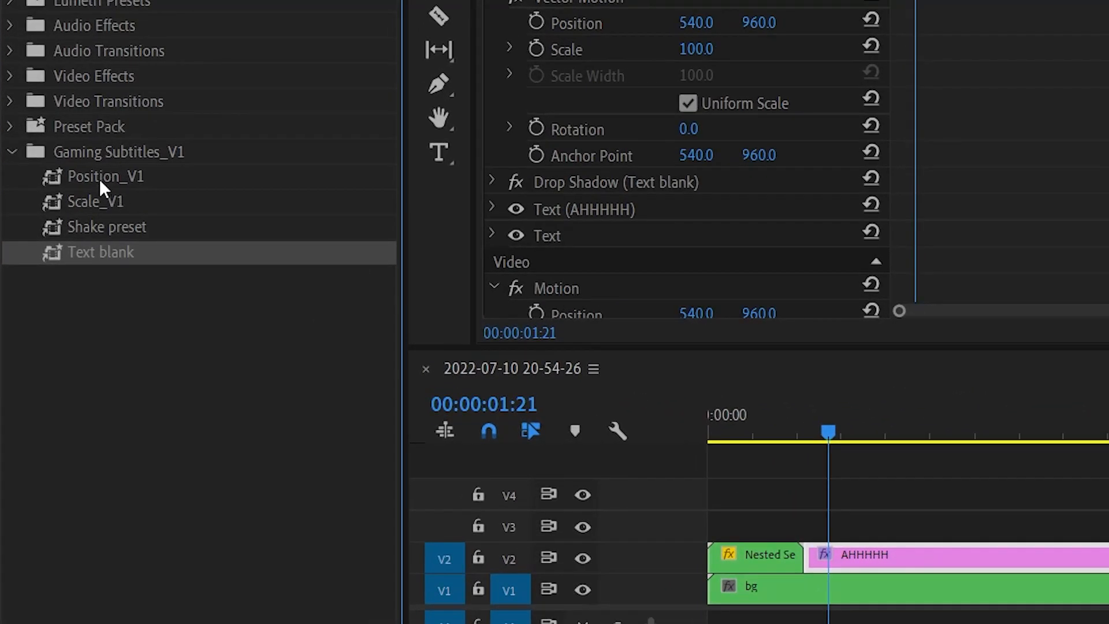
drag(99, 222, 841, 567)
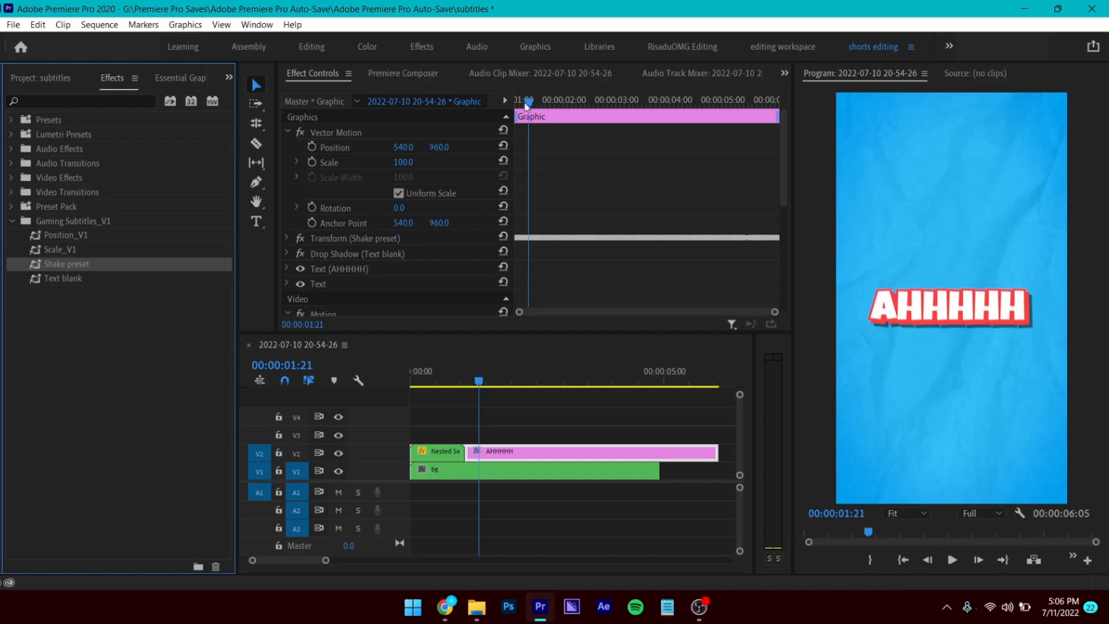
drag(527, 101, 497, 113)
key(space)
key(space)
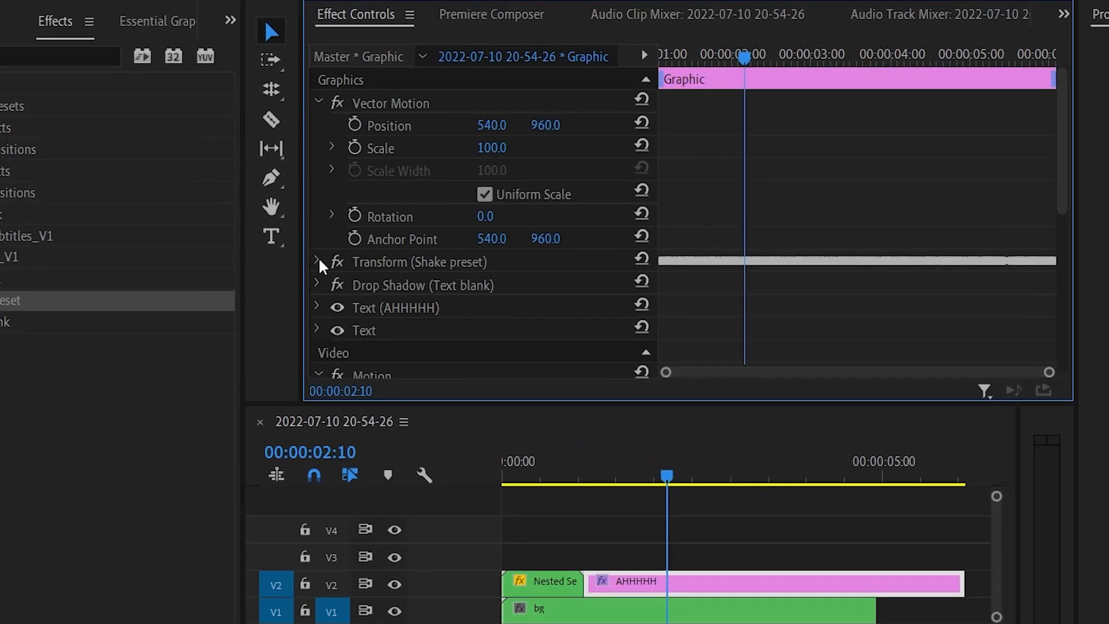
Set the Shutter Angle of the AHHHHH clip's shake Transform effect to 360 and preview the motion blur.
click(284, 237)
scroll(347, 242, down, 3)
scroll(480, 225, down, 5)
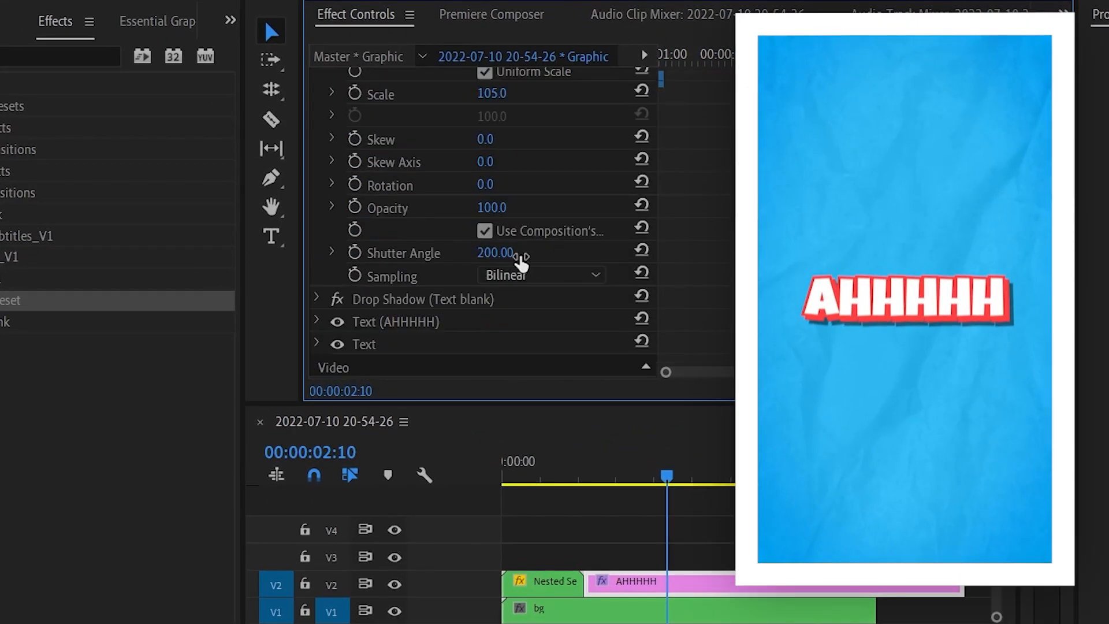
drag(491, 264, 583, 264)
click(613, 483)
key(space)
key(space)
click(681, 57)
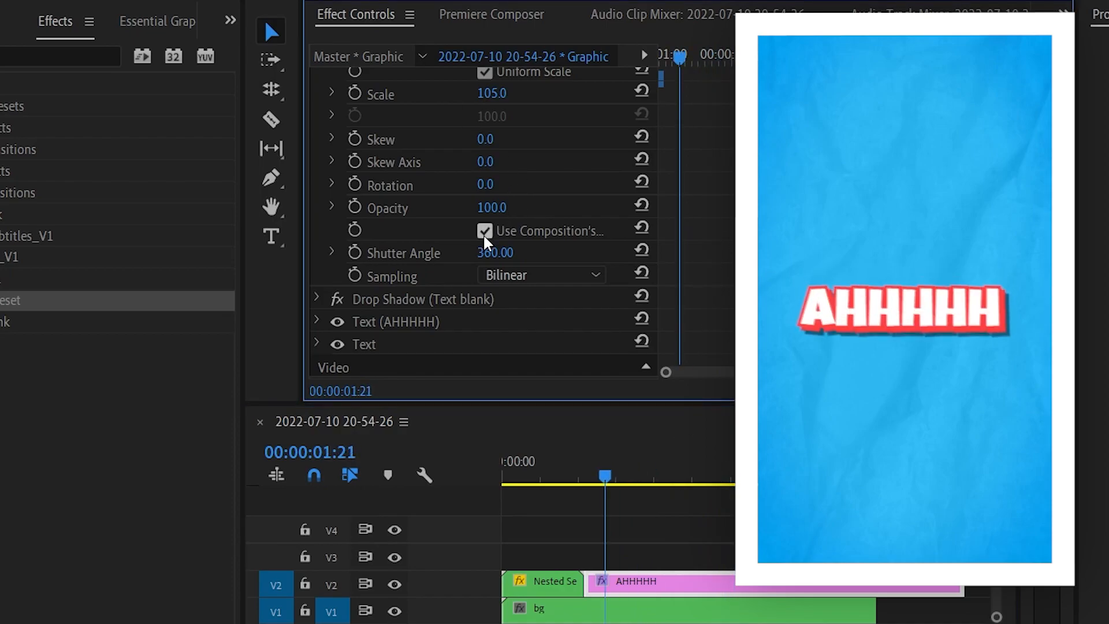
Set the shake Transform effect's Shutter Angle to 0 and play back the AHHHHH clip without motion blur.
drag(513, 258, 308, 259)
drag(605, 478, 595, 479)
key(space)
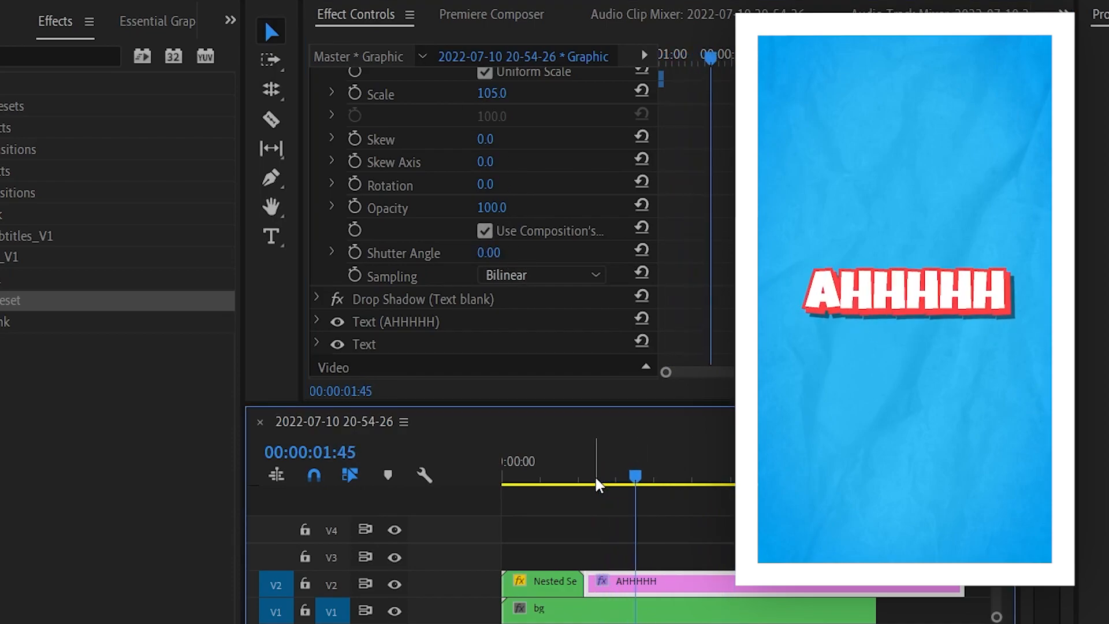
Set the AHHHHH shake effect's Shutter Angle to 200 and shorten the clip on V2 from its end.
click(489, 251)
key(Return)
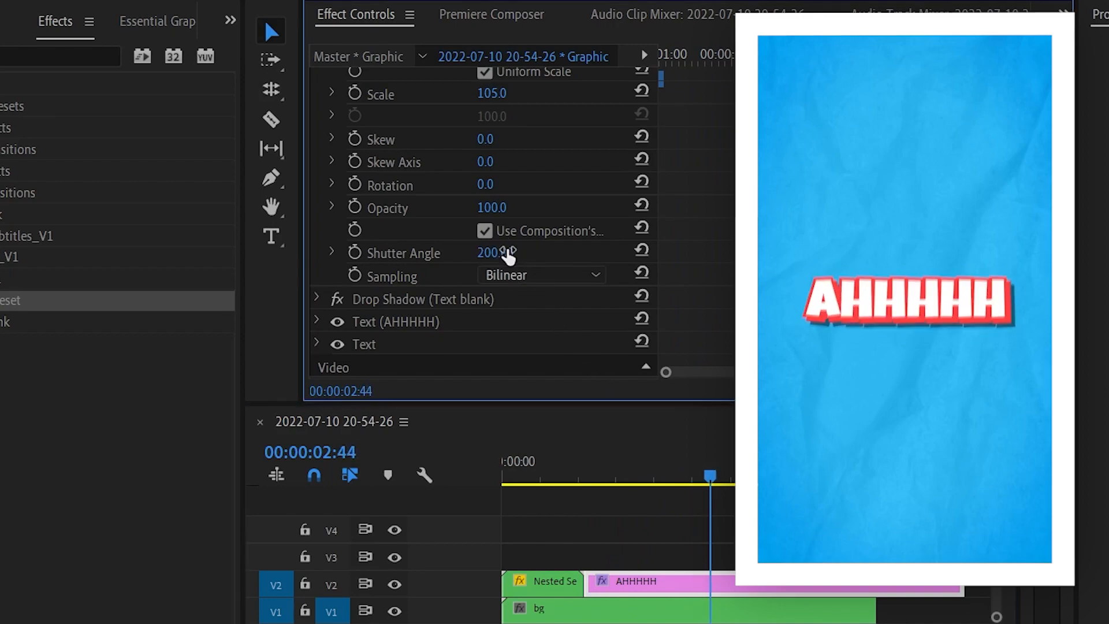
click(584, 468)
key(space)
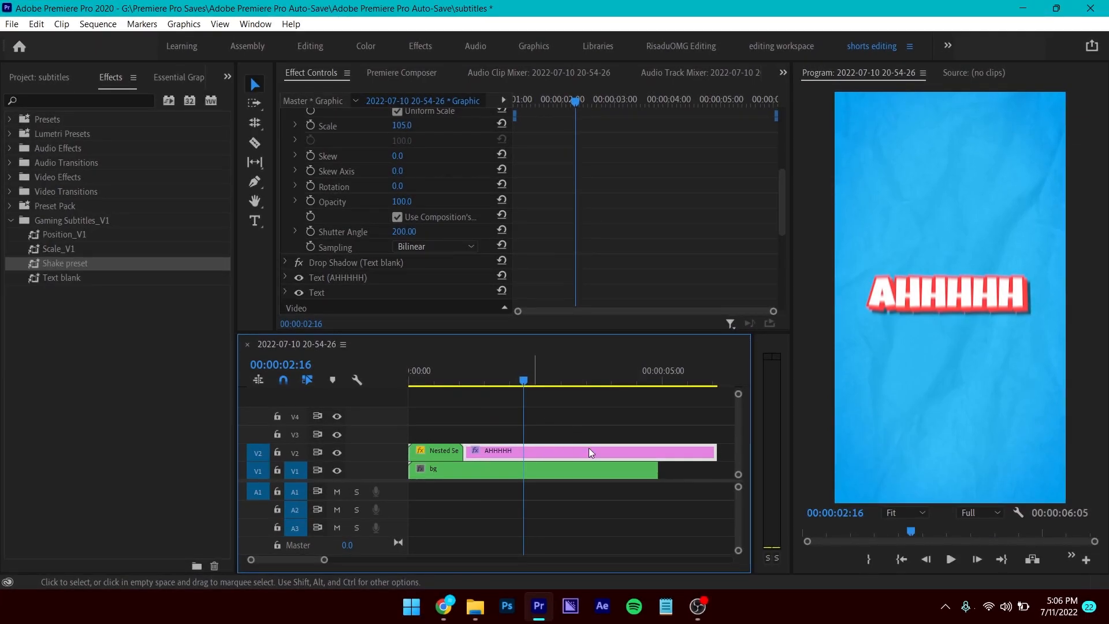
drag(716, 452, 537, 440)
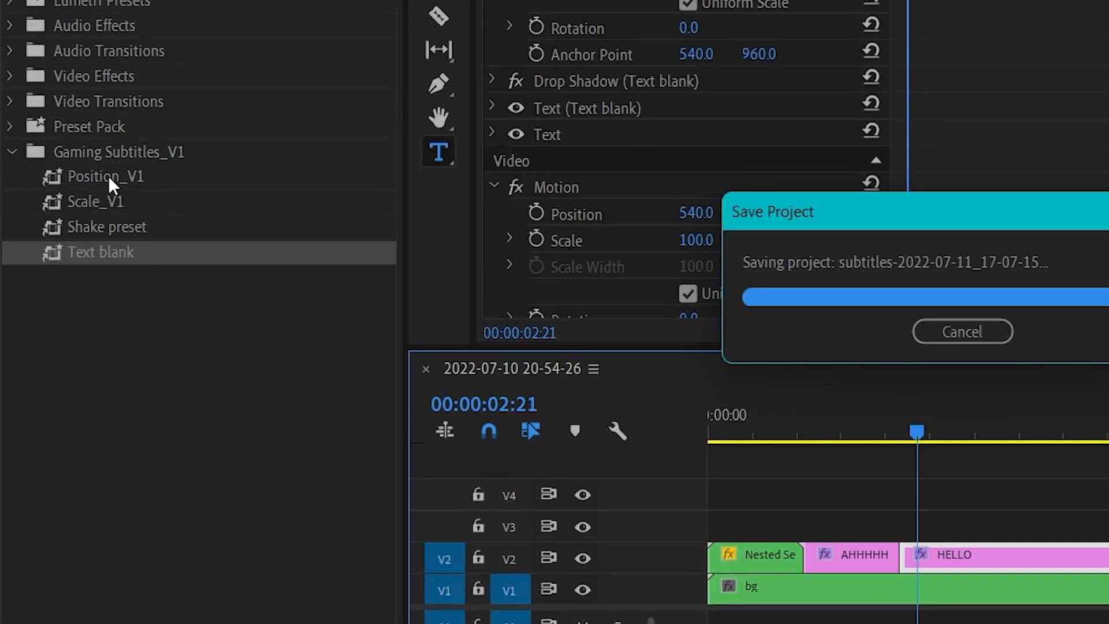
Apply the Position_V1 preset to the HELLO clip following AHHHHH on V2 and preview its animation.
drag(90, 177, 976, 556)
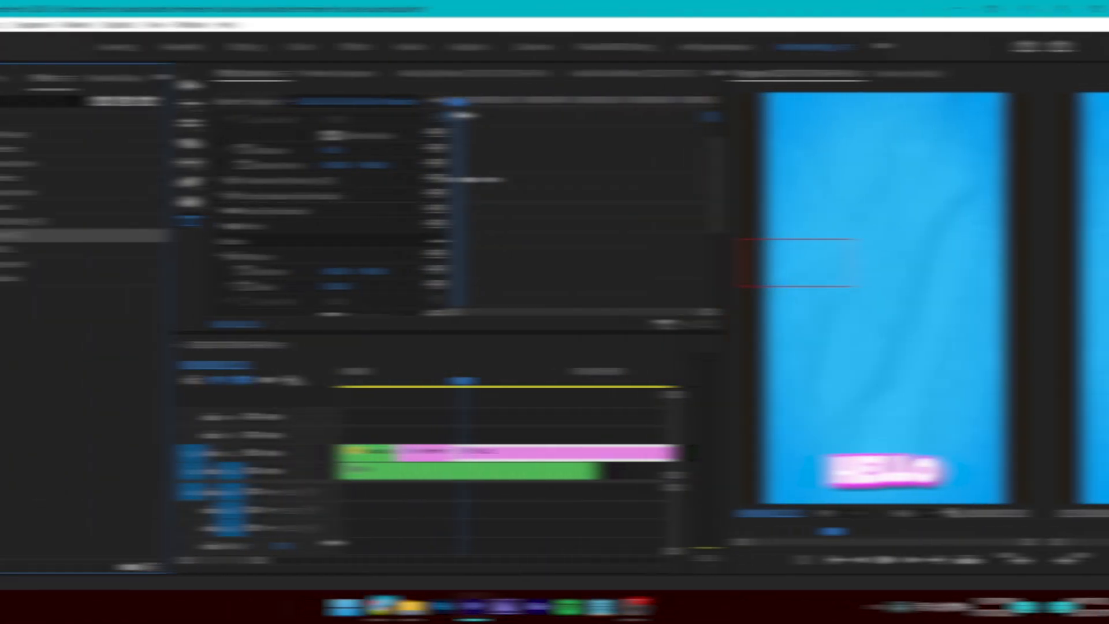
mouse_move(528, 101)
mouse_down()
mouse_move(557, 91)
mouse_move(507, 110)
mouse_move(538, 106)
mouse_move(533, 120)
mouse_up()
key(space)
key(space)
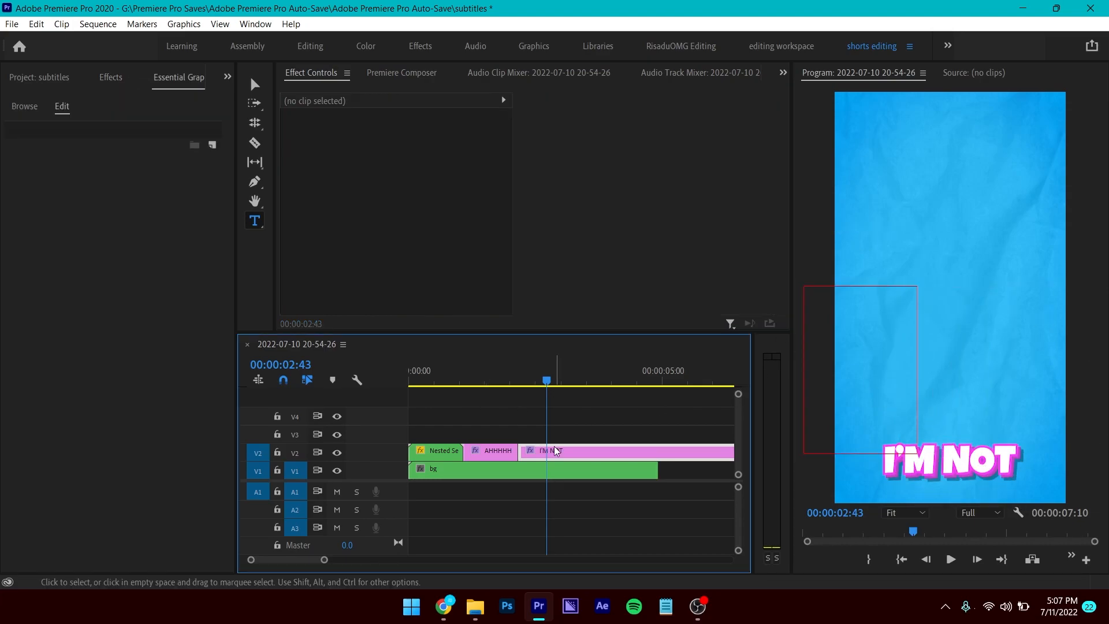
Inspect the Position_V1 Transform settings of the I'M NOT clip and return to its first Position keyframe.
click(555, 450)
scroll(597, 268, down, 5)
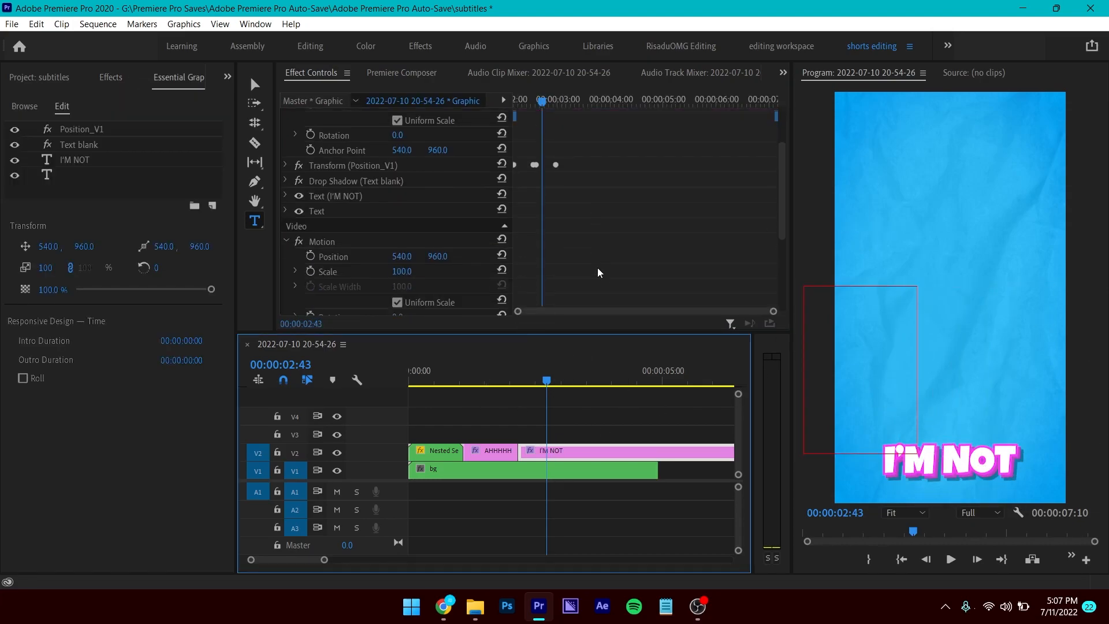
click(287, 164)
scroll(643, 178, down, 4)
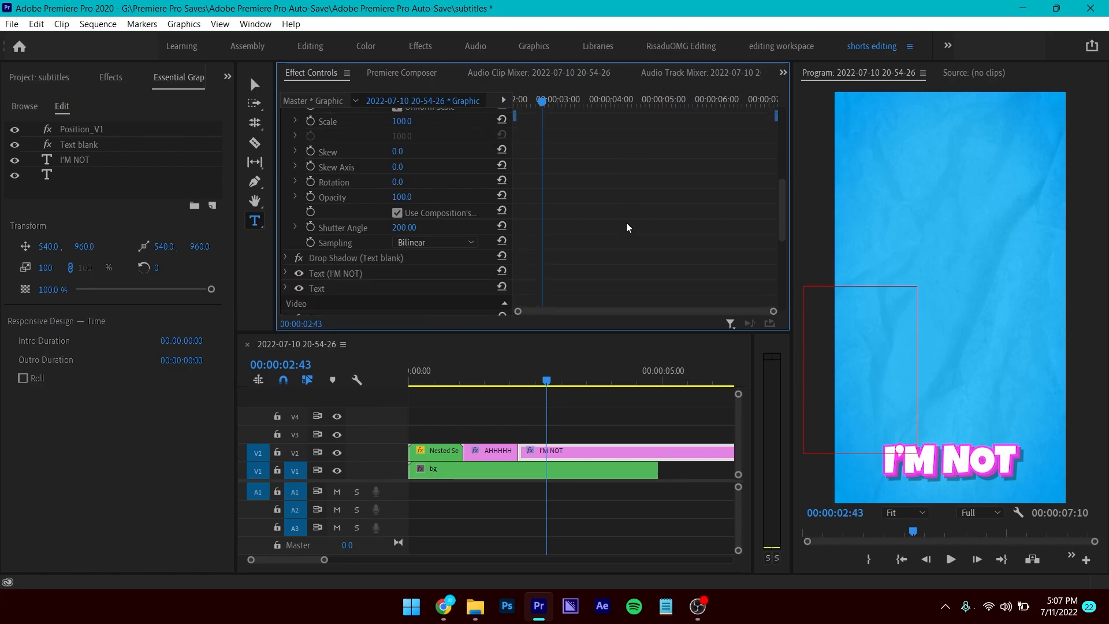
scroll(632, 243, up, 3)
scroll(593, 255, up, 2)
drag(542, 101, 501, 102)
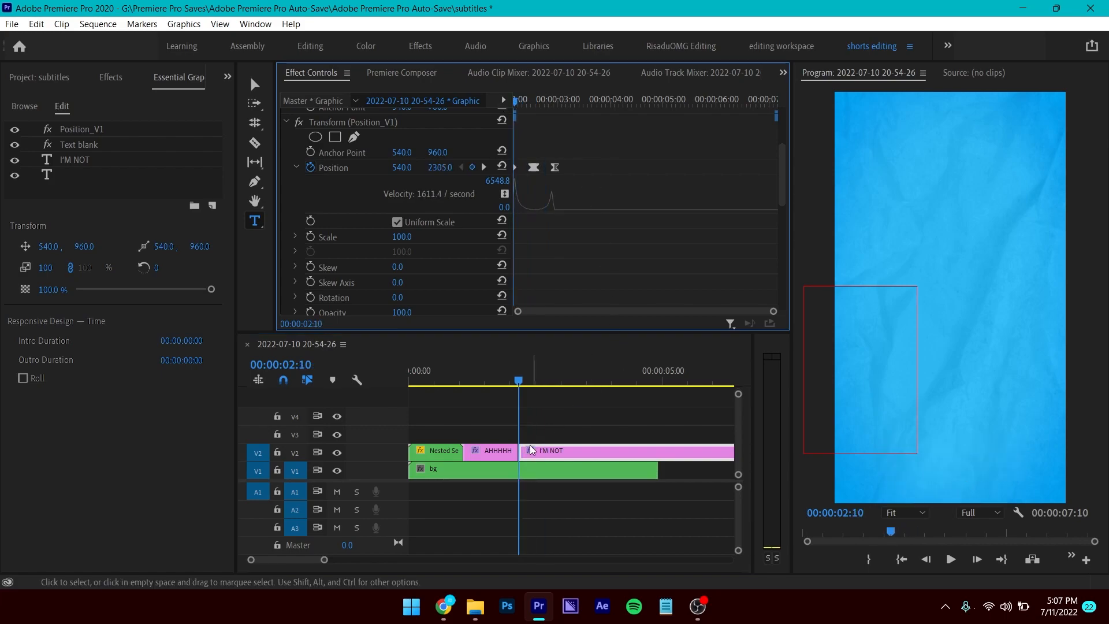
Duplicate the I'M NOT clip onto V3, starting partway through the original, and change the copy's text to DONE.
drag(532, 452, 570, 456)
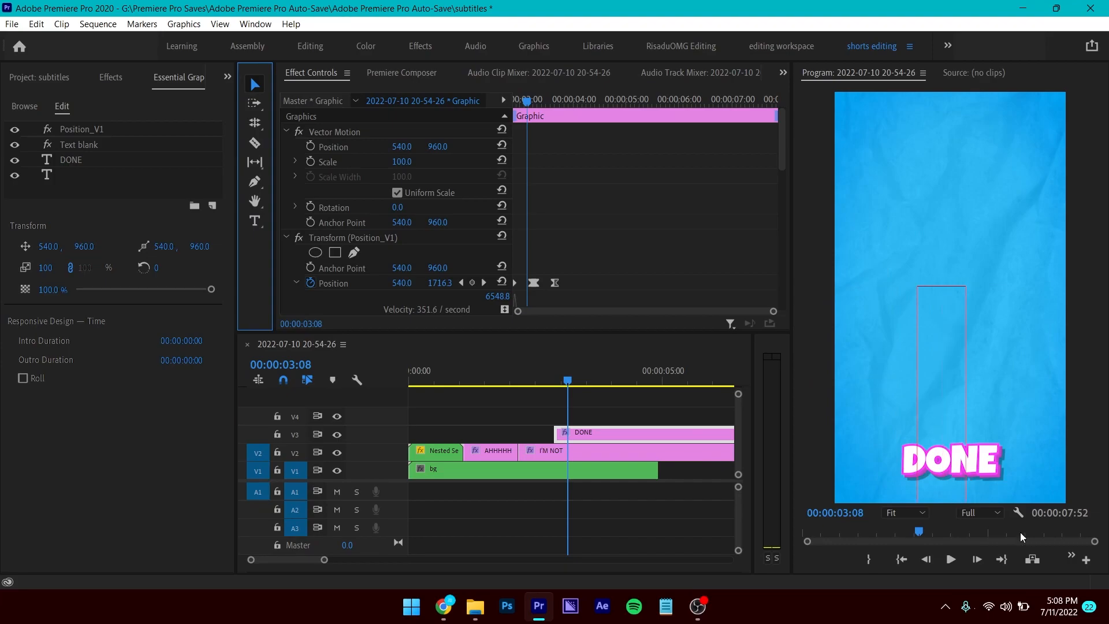
drag(941, 469, 803, 364)
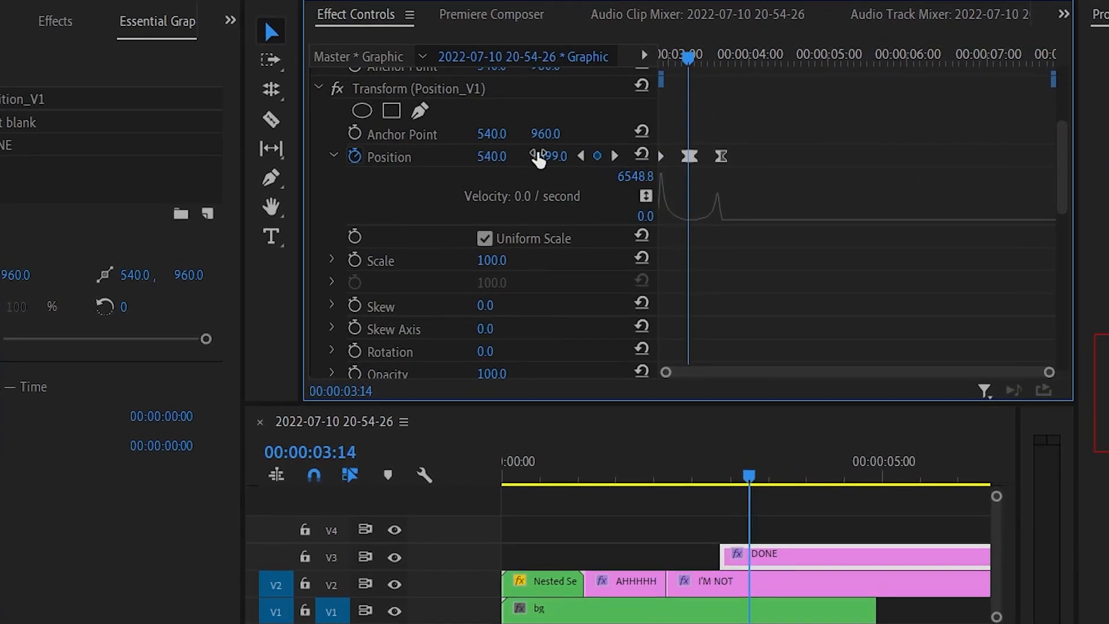
Set the DONE clip's first Position keyframe to about -339, 1699 for a sideways slide-in and preview the animation.
click(742, 148)
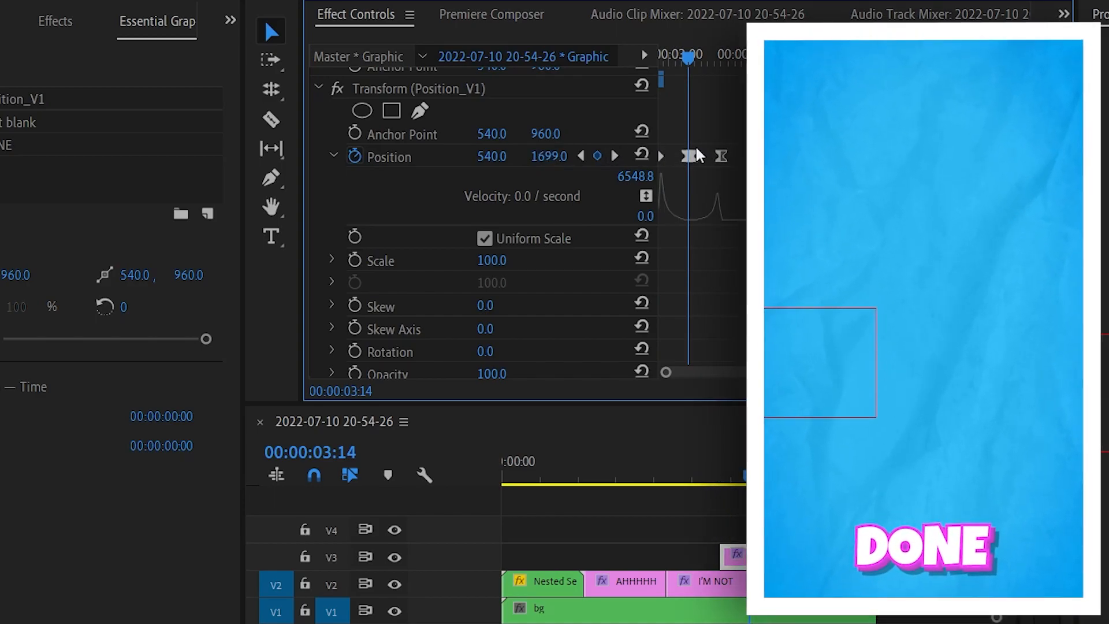
click(580, 156)
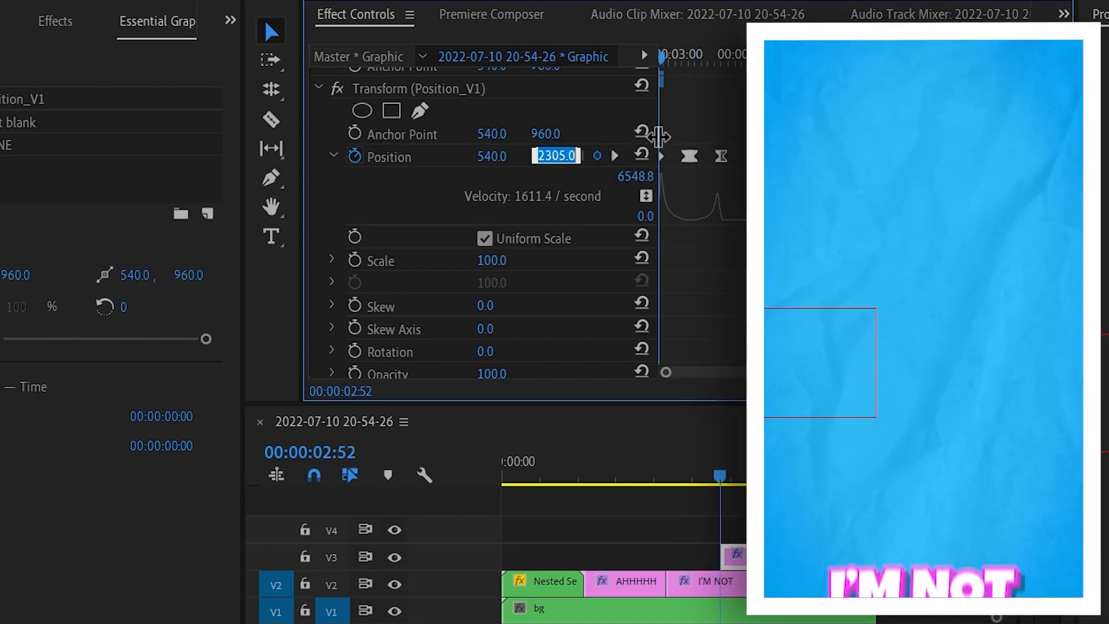
text(1699)
key(Return)
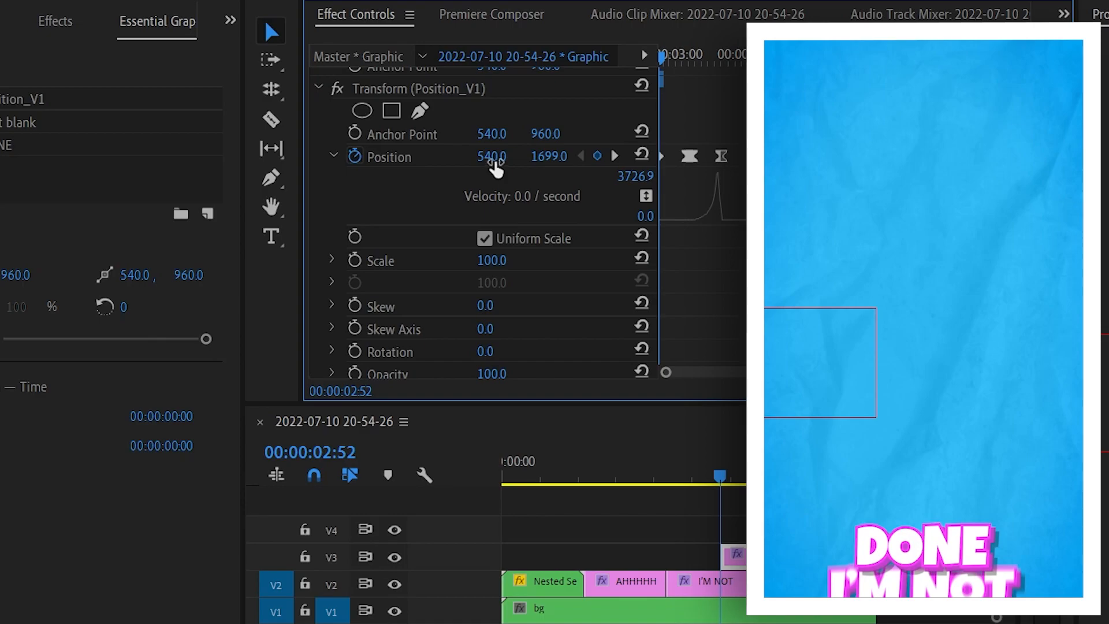
drag(491, 156, 1, 156)
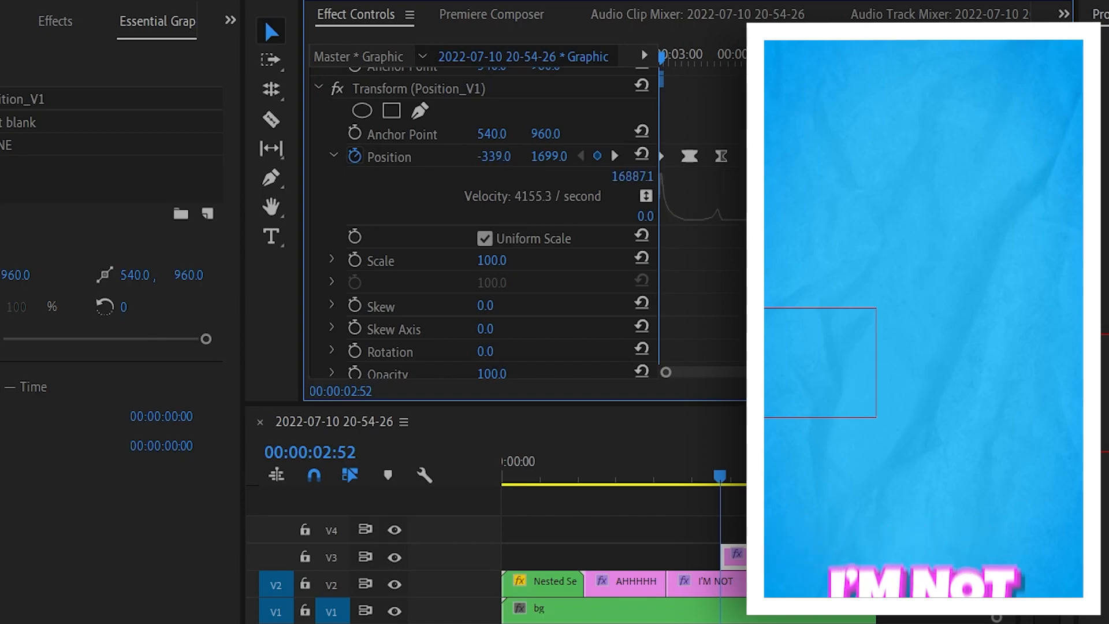
key(space)
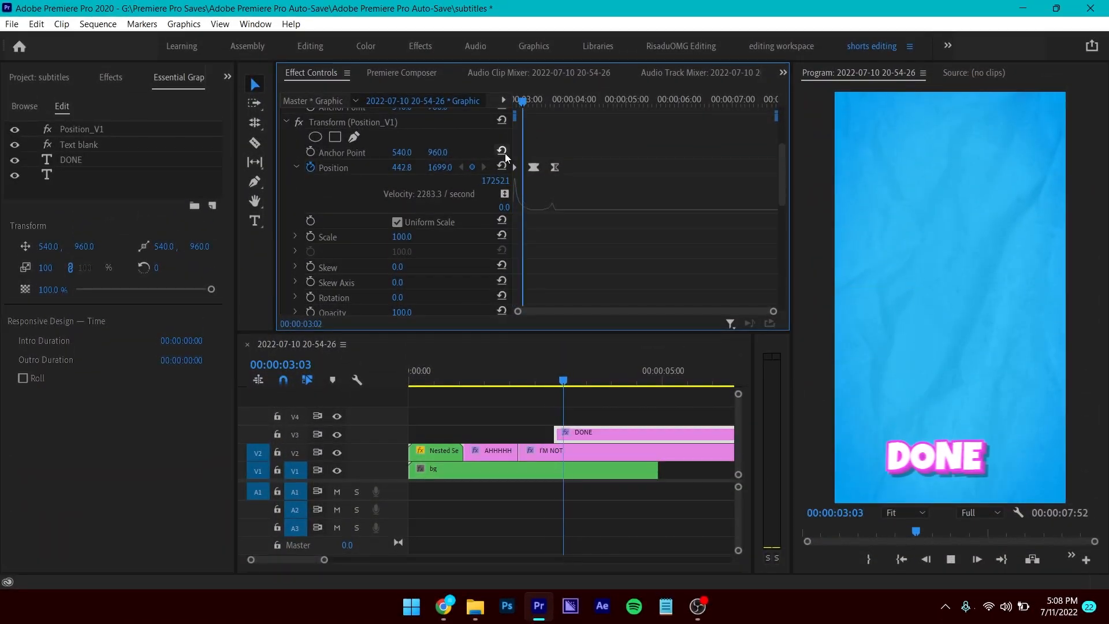
key(Up)
Play back the staggered I'M NOT, DONE and YET!! subtitle animations on V2, V3 and V4.
drag(773, 312, 653, 313)
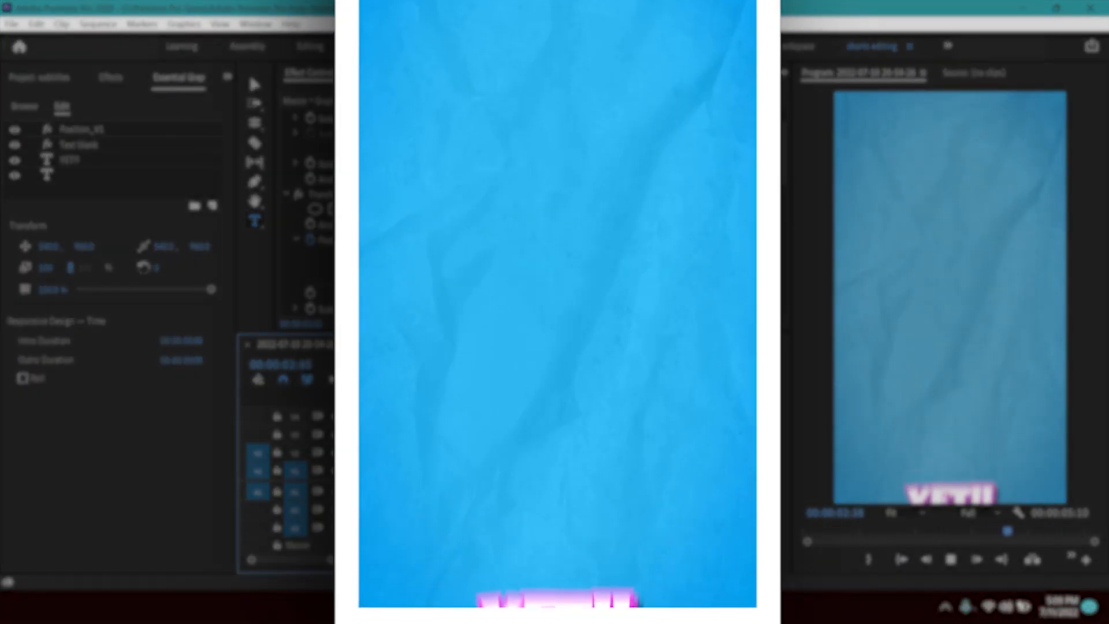
key(space)
drag(540, 385, 442, 389)
key(space)
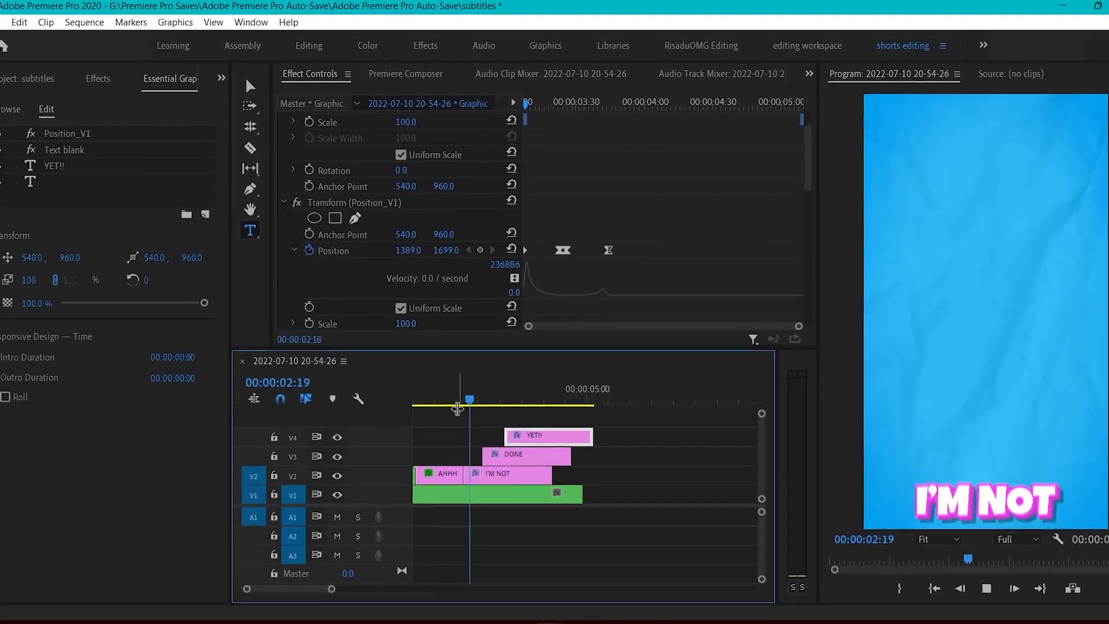